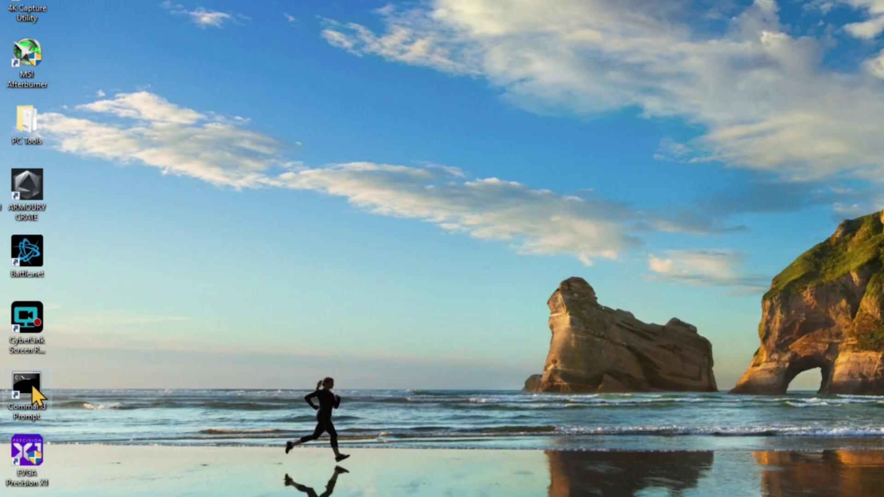
Run ipconfig in Command Prompt to show Ethernet 4 at 192.168.50.208, gateway 192.168.50.1, then launch Edge.
{"action": "double_click", "coordinate": [31, 383]}
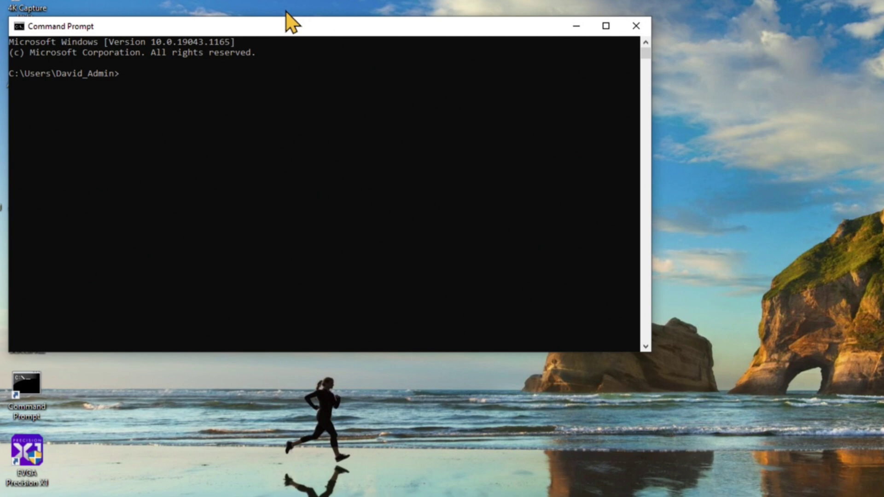
{"action": "type", "text": "ipconfig"}
{"action": "key", "text": "Return"}
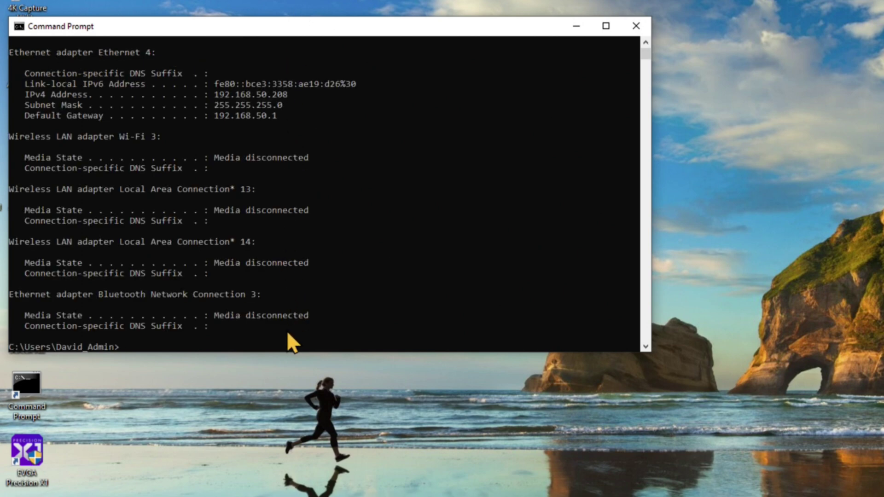
{"action": "left_click_drag", "start_coordinate": [284, 354], "coordinate": [284, 421]}
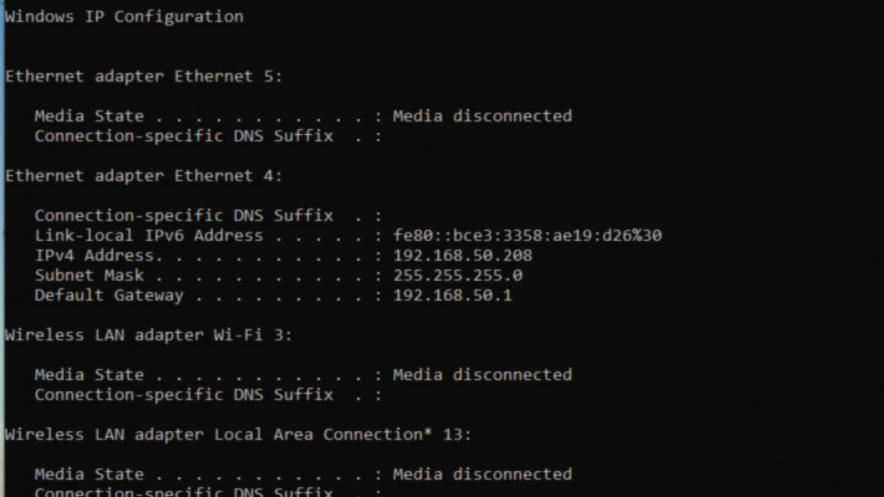
{"action": "double_click", "coordinate": [17, 389]}
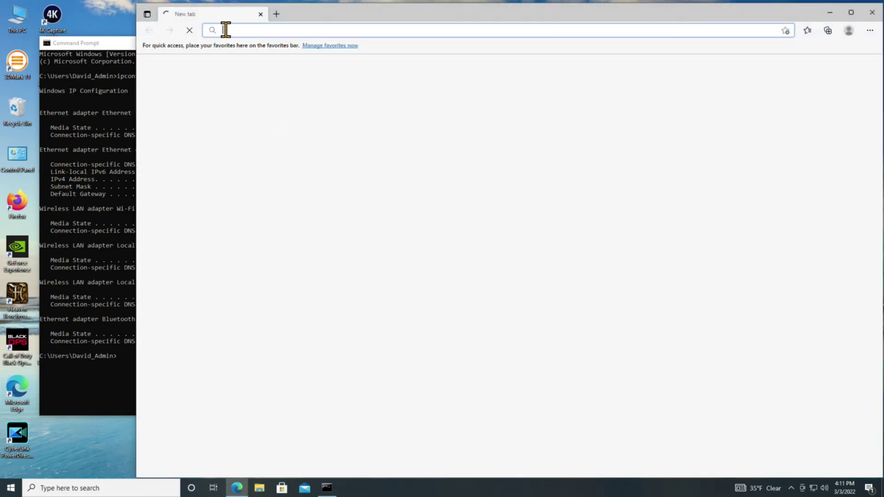
Load router.asus.com and choose to create a new network on the RT-AX89X welcome page.
{"action": "type", "text": "rou"}
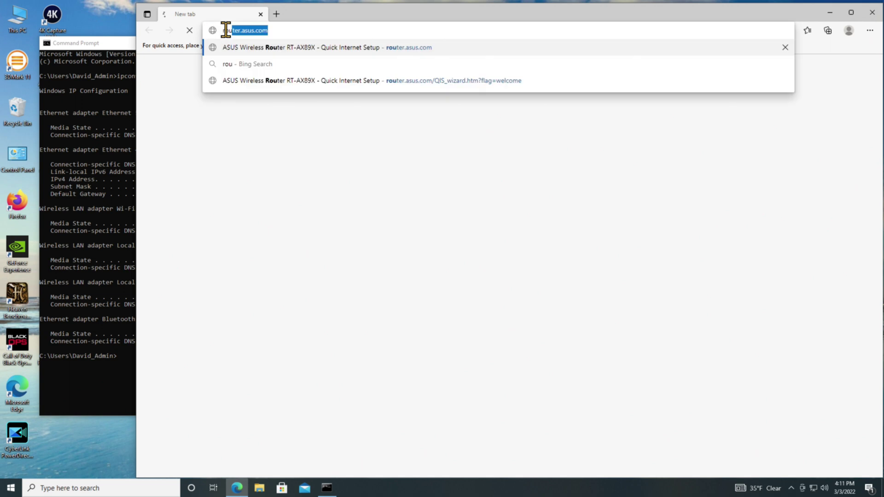
{"action": "type", "text": "ter.asus"}
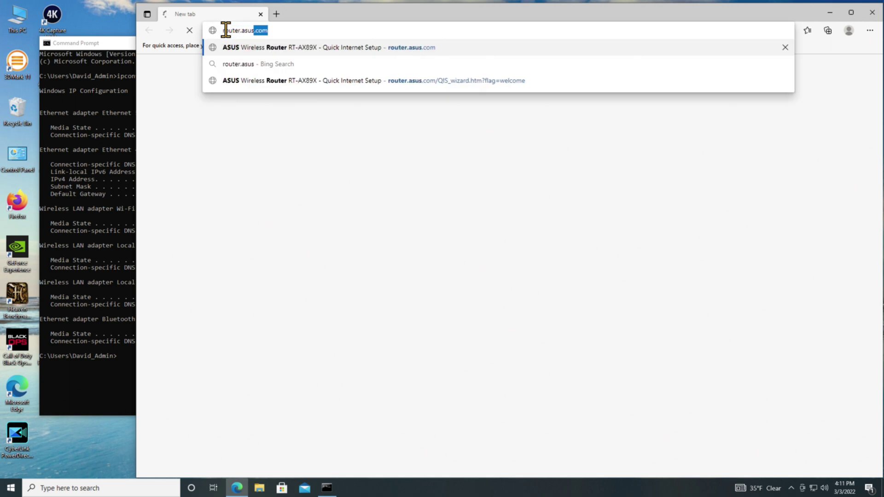
{"action": "type", "text": ".com"}
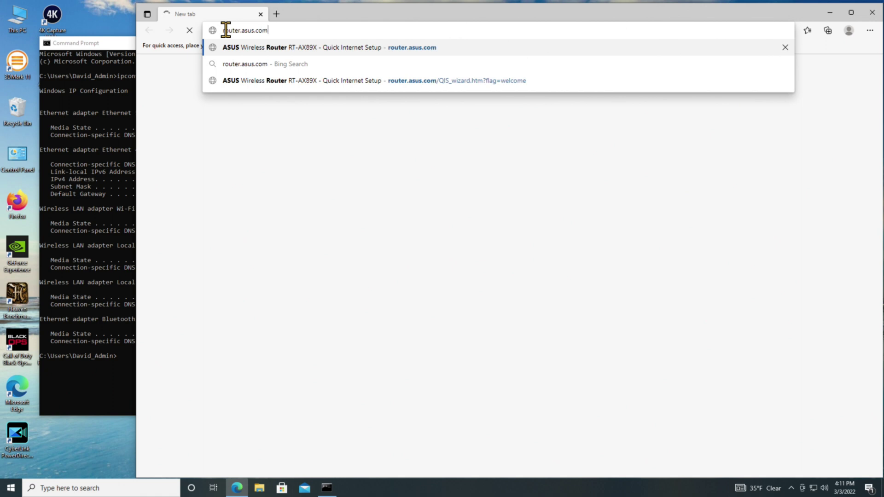
{"action": "key", "text": "Return"}
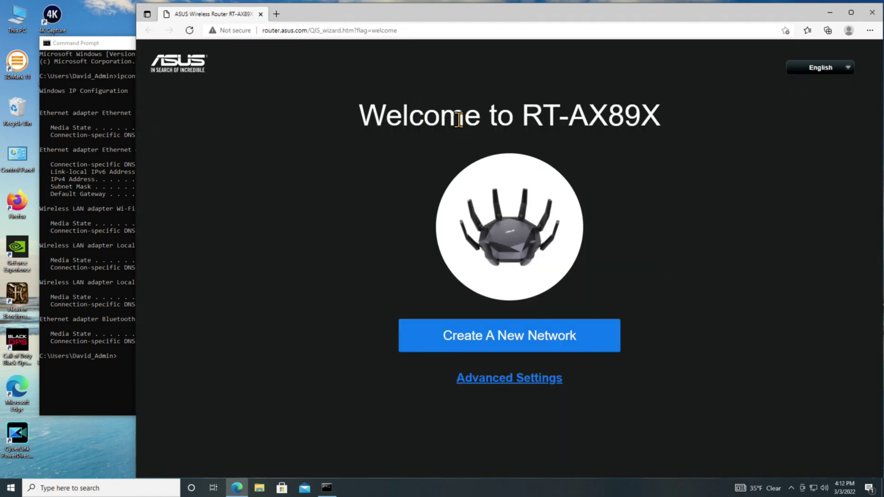
{"action": "left_click", "coordinate": [471, 343]}
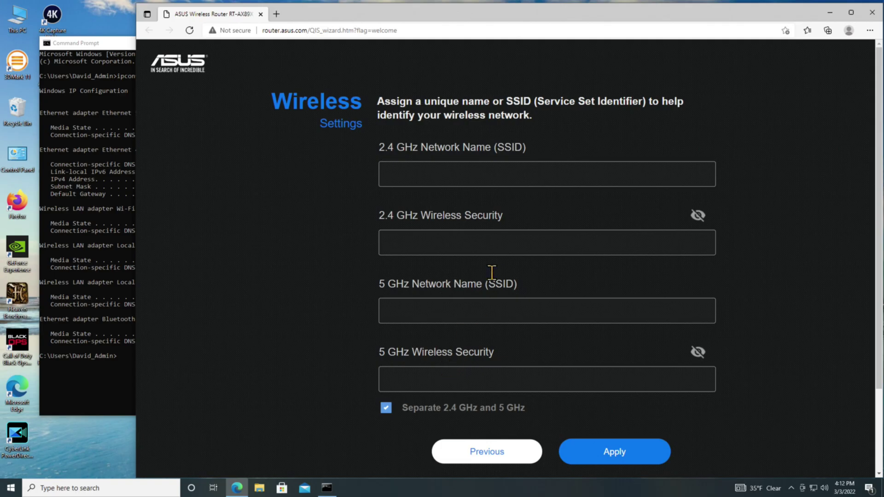
Name the 2.4 GHz network Test-24 and enter a shared Wi-Fi password, revealing both bands' passwords.
{"action": "left_click", "coordinate": [469, 176]}
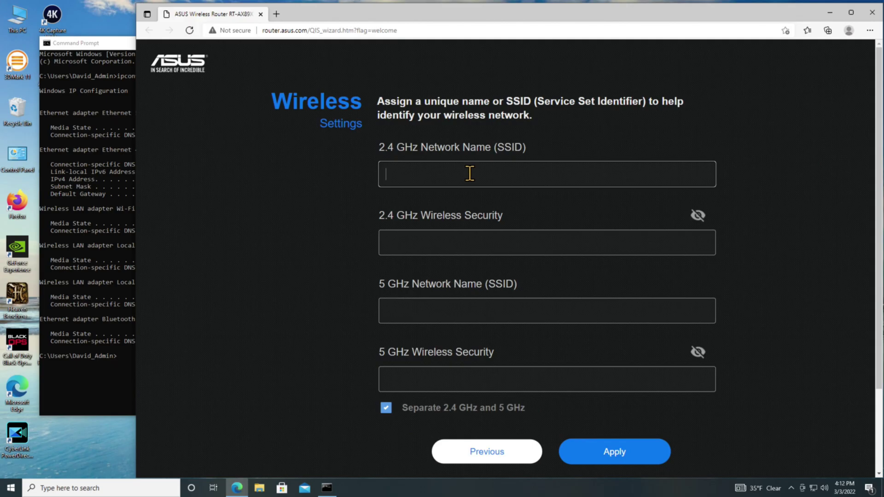
{"action": "type", "text": "Test-24"}
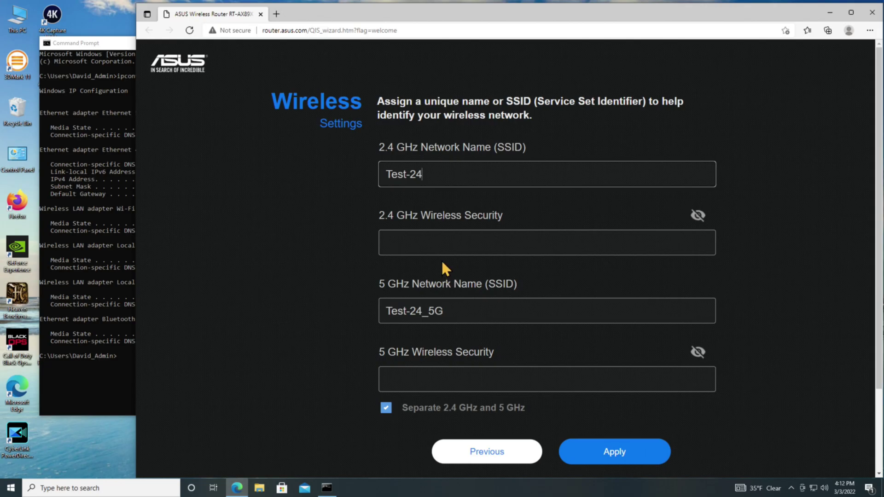
{"action": "left_click", "coordinate": [438, 239]}
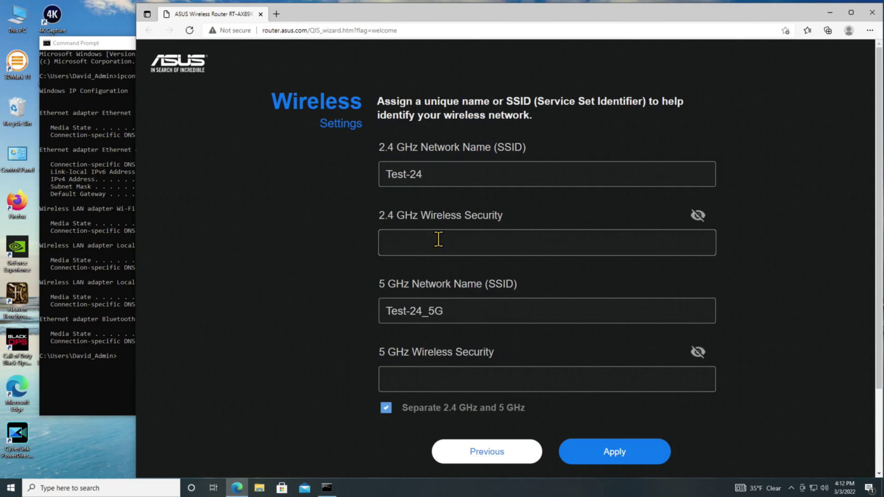
{"action": "left_click", "coordinate": [699, 217]}
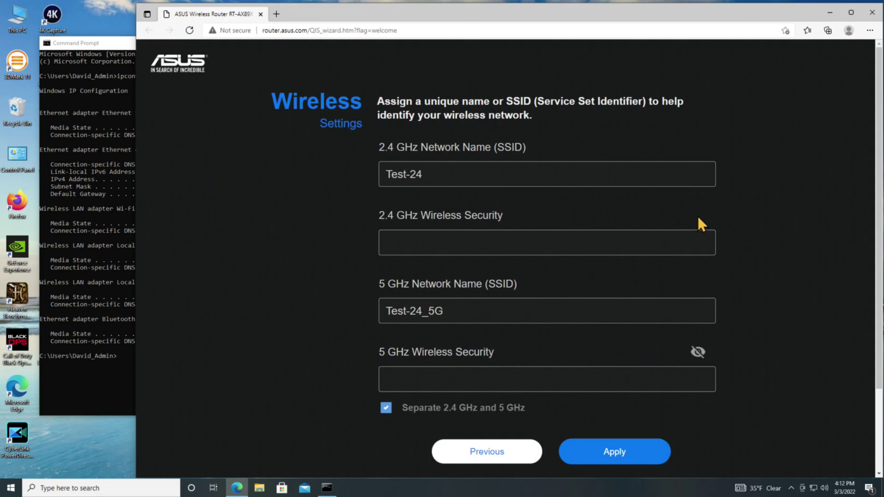
{"action": "left_click", "coordinate": [512, 244]}
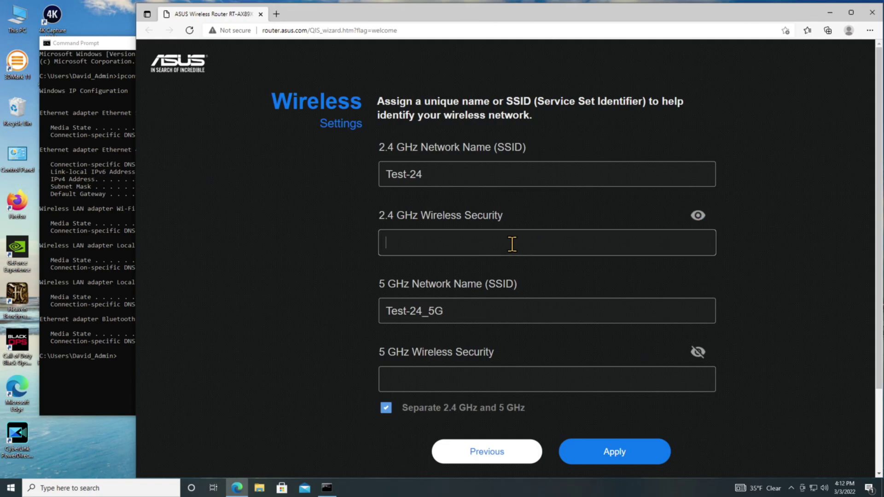
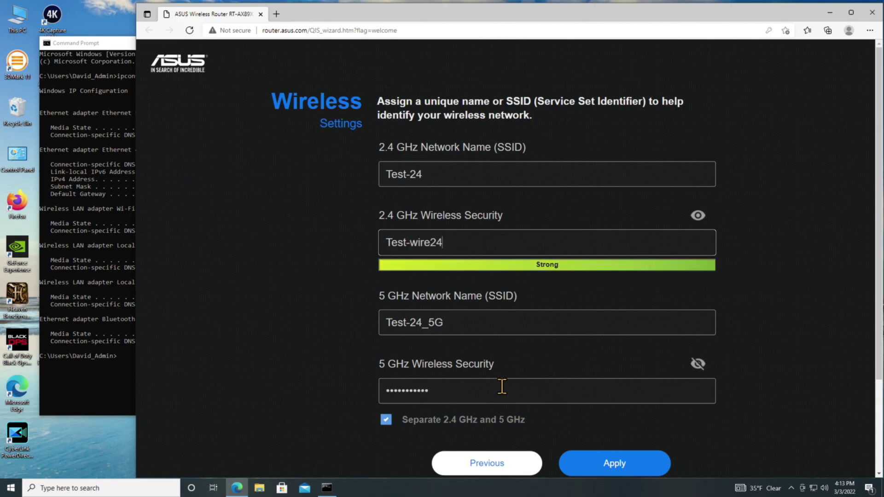
{"action": "left_click", "coordinate": [697, 364]}
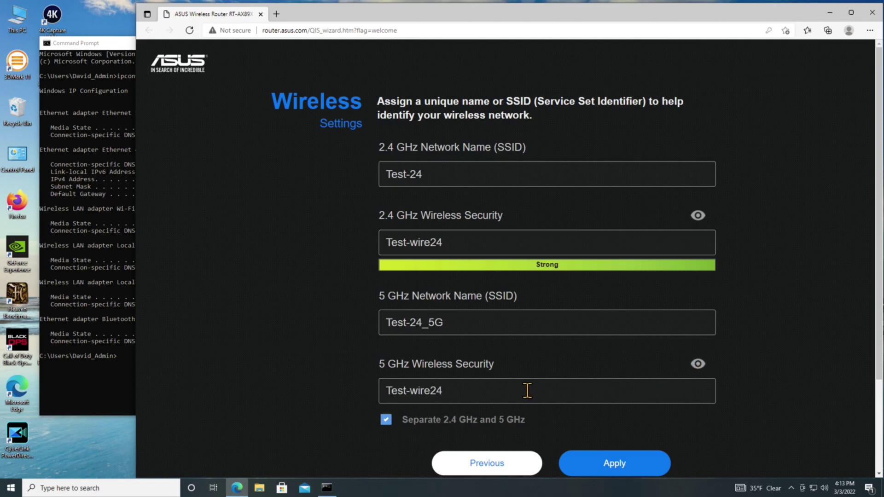
Apply the wireless settings, decline saving the password, and continue with WiFi 6 mode kept on.
{"action": "left_click", "coordinate": [592, 465]}
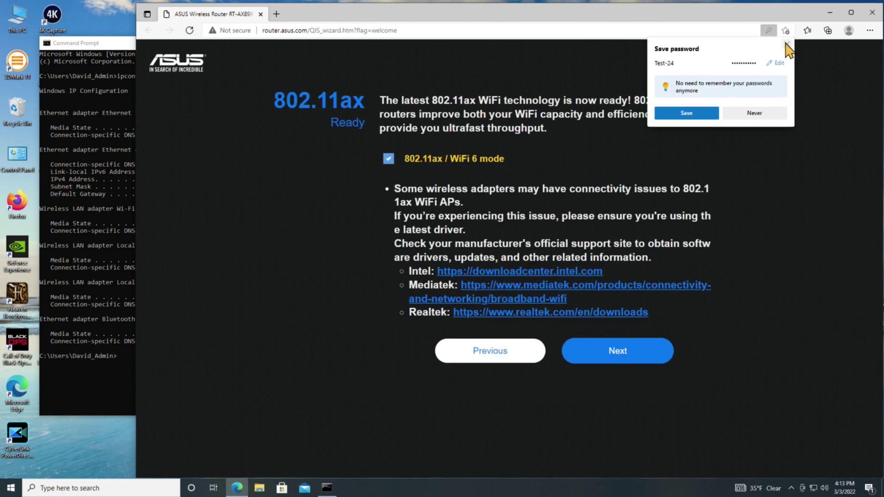
{"action": "left_click", "coordinate": [787, 44]}
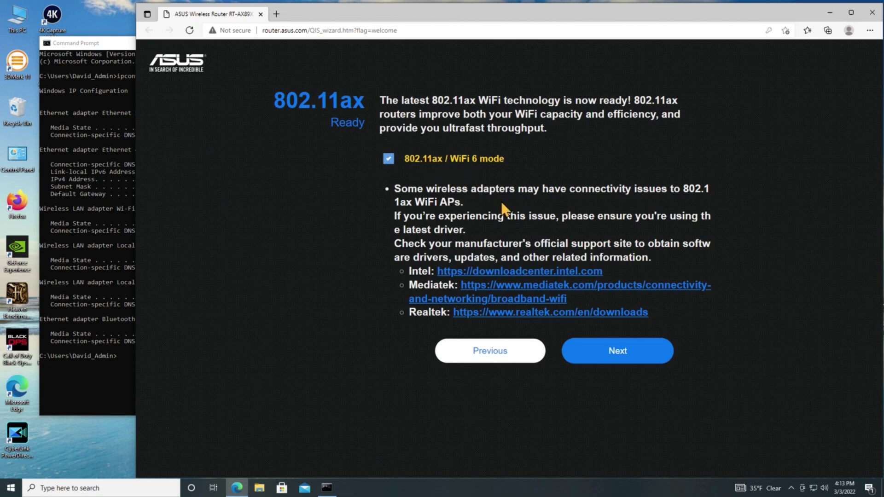
{"action": "left_click", "coordinate": [619, 363]}
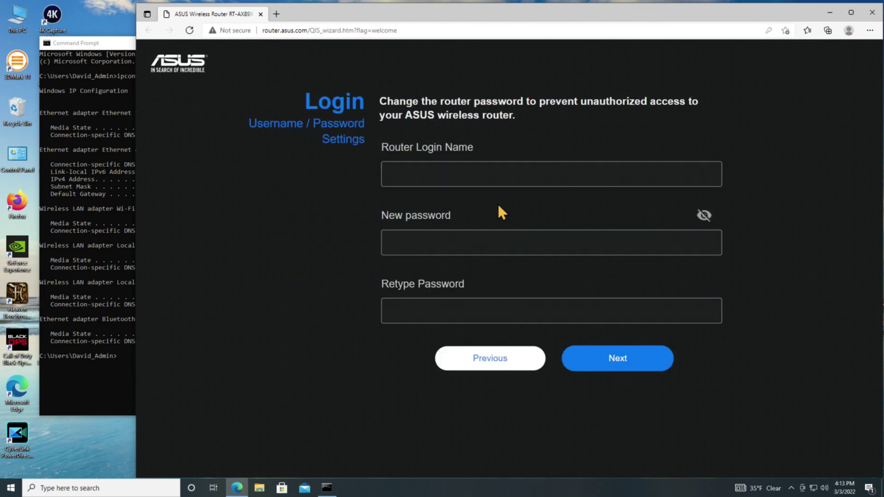
Enter a new router login name and admin password, confirm the password identically, and submit.
{"action": "left_click", "coordinate": [468, 170]}
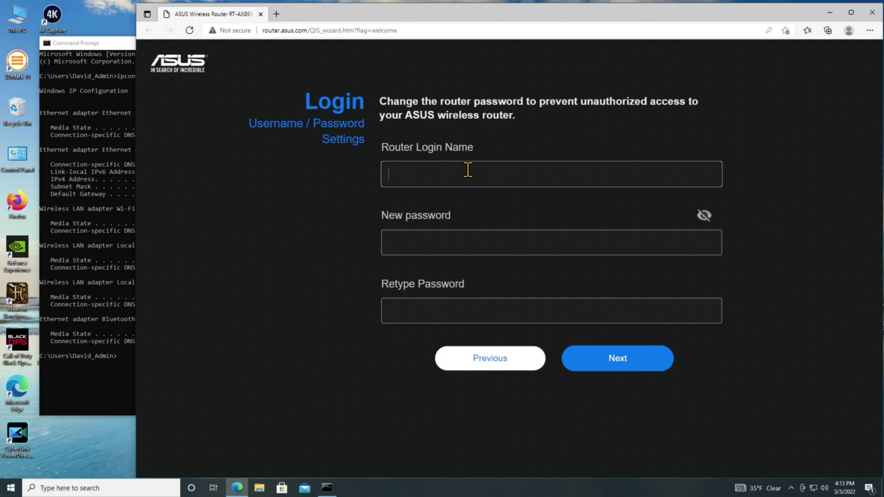
{"action": "type", "text": "adminx"}
{"action": "left_click", "coordinate": [436, 247]}
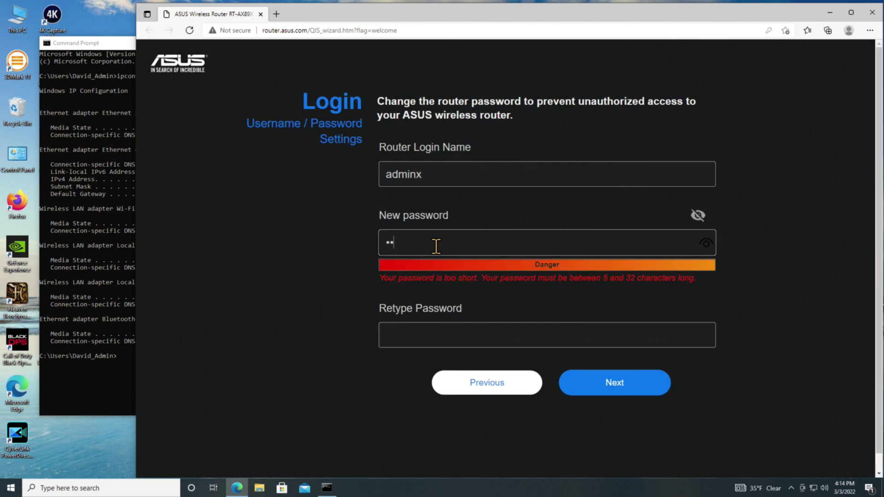
{"action": "type", "text": "••"}
{"action": "key", "text": "BackSpace"}
{"action": "key", "text": "BackSpace"}
{"action": "key", "text": "BackSpace"}
{"action": "key", "text": "BackSpace"}
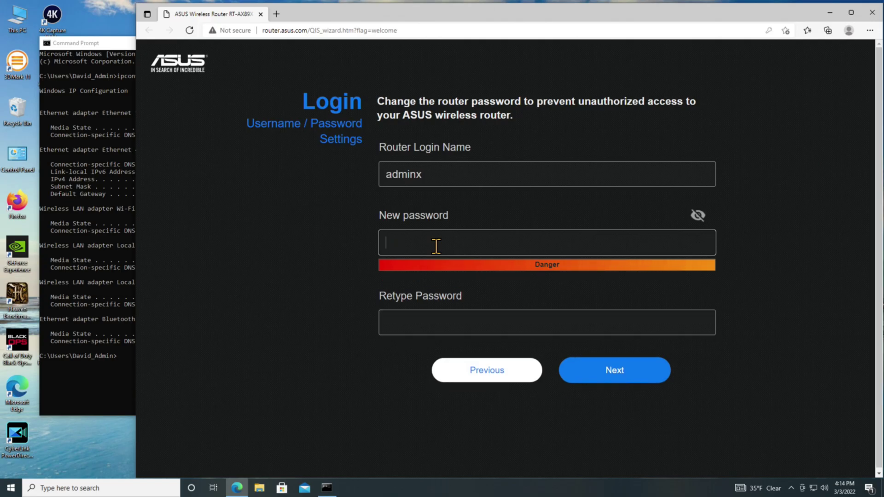
{"action": "type", "text": "•••••"}
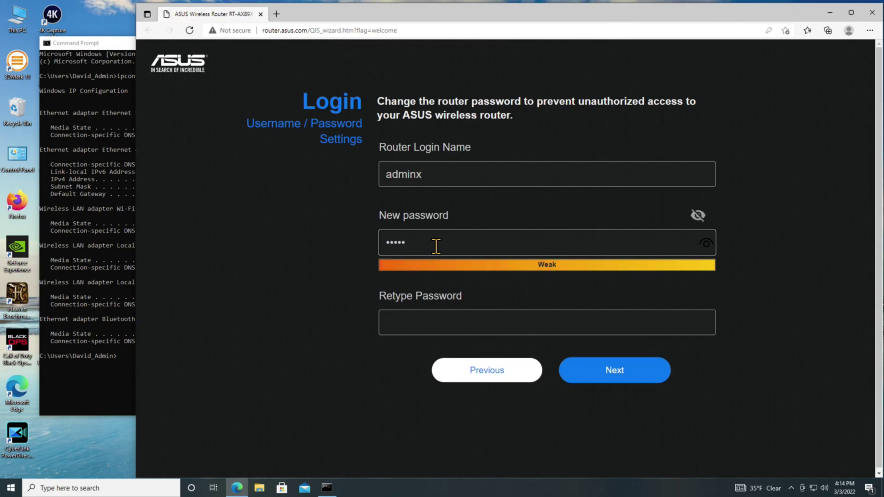
{"action": "type", "text": "•••"}
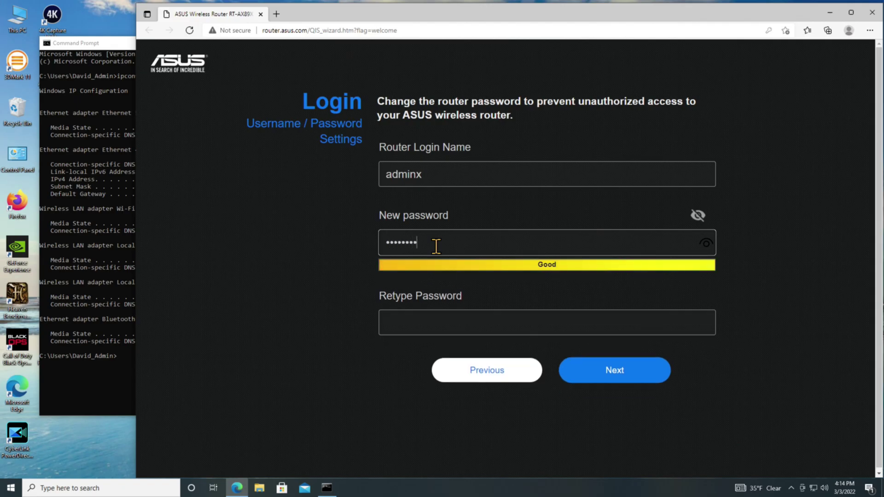
{"action": "left_click", "coordinate": [698, 215]}
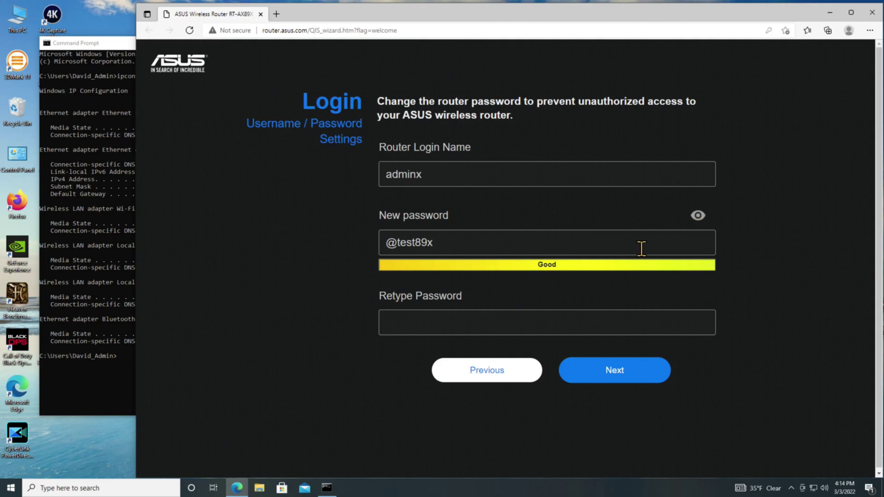
{"action": "left_click", "coordinate": [543, 329]}
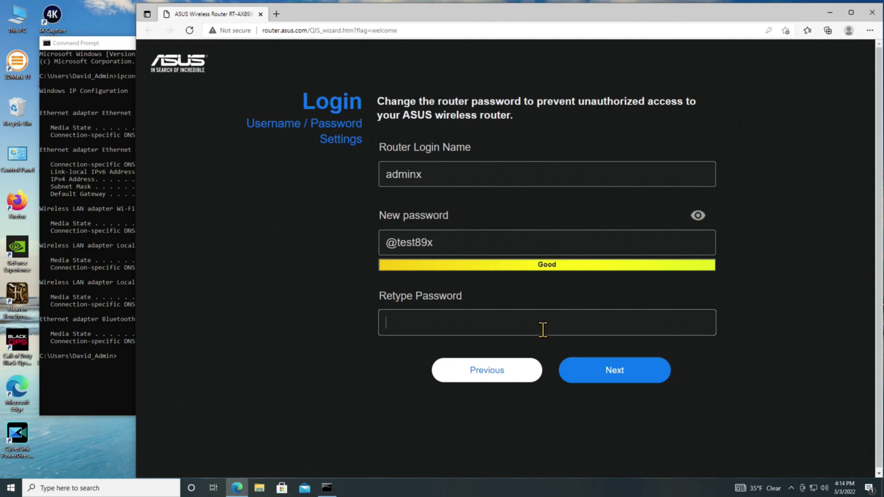
{"action": "left_click", "coordinate": [608, 374]}
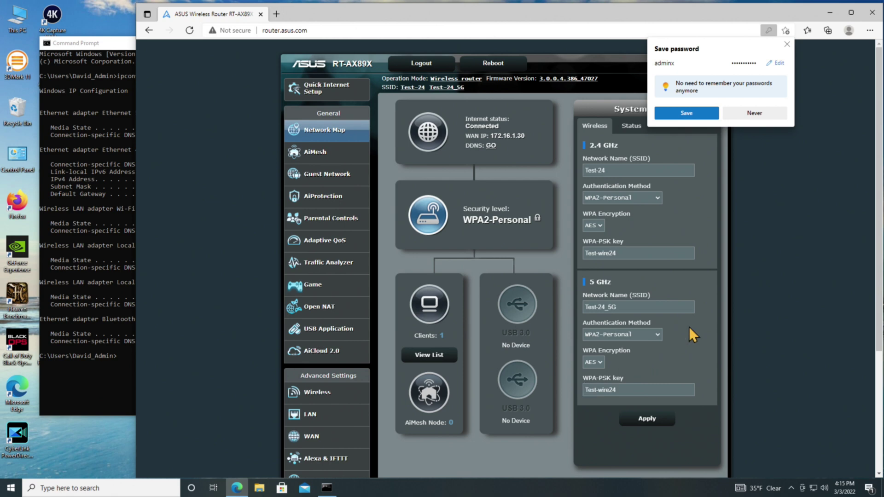
Dismiss the password-save offer on the Network Map and reopen the Quick Internet Setup wizard.
{"action": "left_click", "coordinate": [788, 45]}
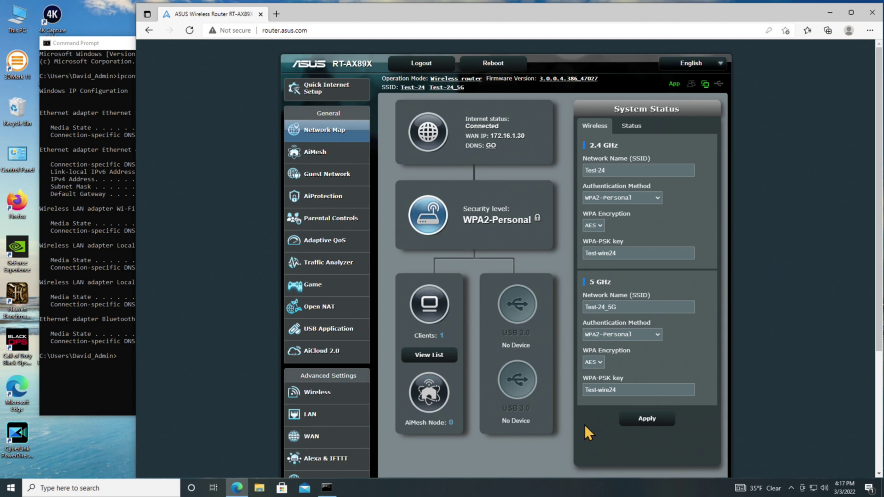
{"action": "left_click", "coordinate": [306, 94]}
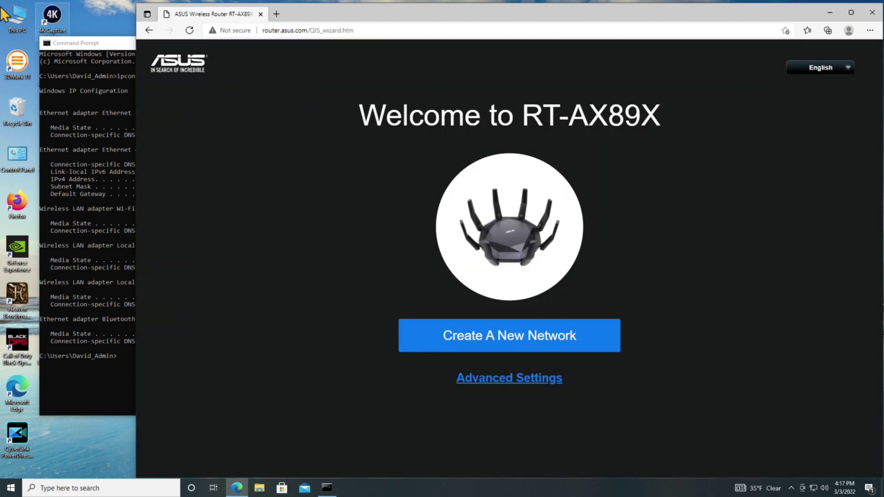
Go back to the Network Map and list clients, showing one at 192.168.50.208.
{"action": "left_click", "coordinate": [148, 30]}
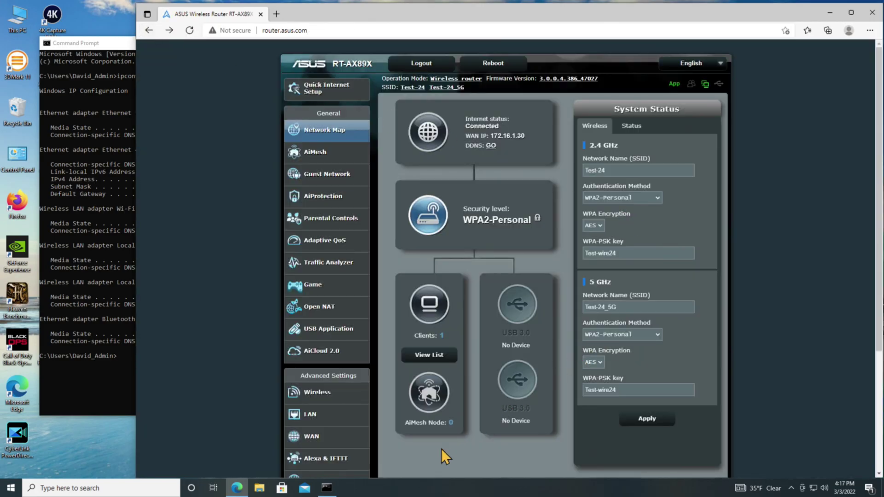
{"action": "left_click", "coordinate": [428, 355]}
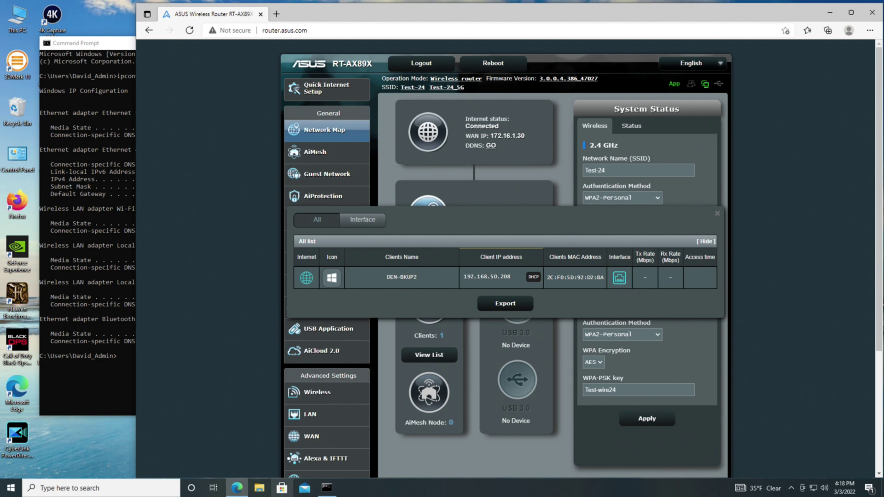
{"action": "middle_click", "coordinate": [232, 488]}
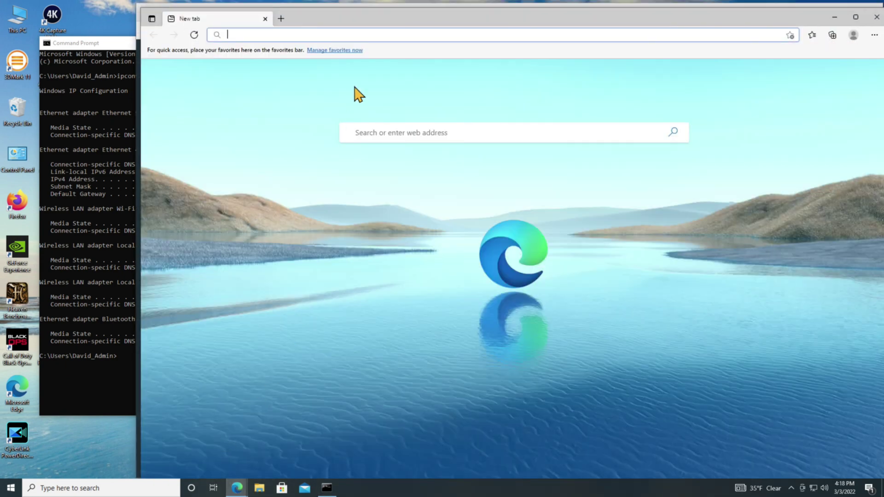
{"action": "left_click", "coordinate": [281, 18]}
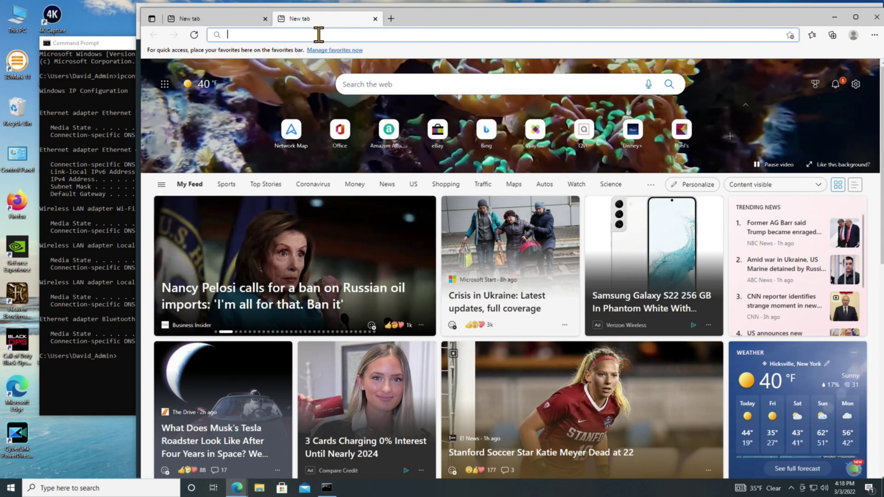
{"action": "type", "text": "www.youtu"}
{"action": "key", "text": "Return"}
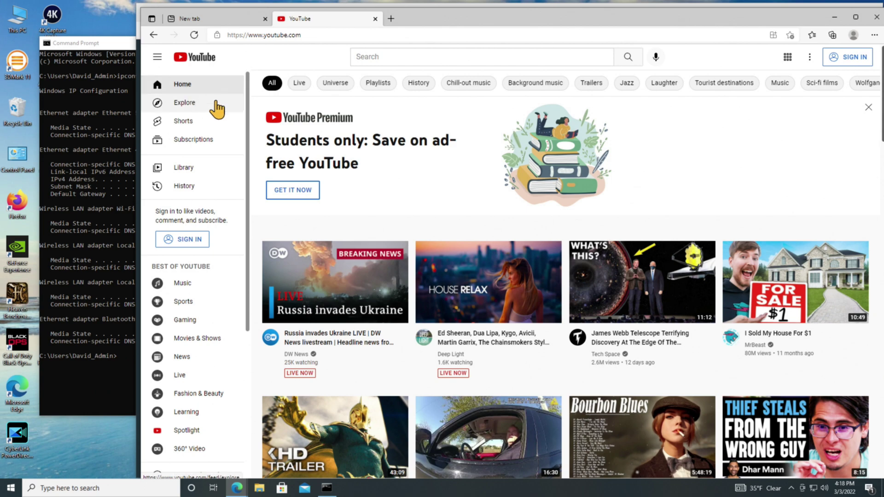
Search YouTube for pe4doers, open the PE4Doers channel, then close the window.
{"action": "left_click", "coordinate": [381, 57]}
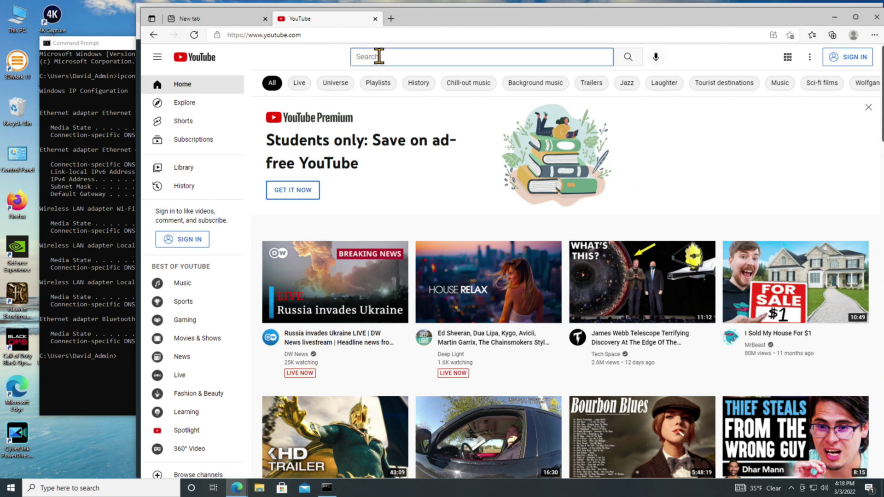
{"action": "type", "text": "pe4doers"}
{"action": "key", "text": "Return"}
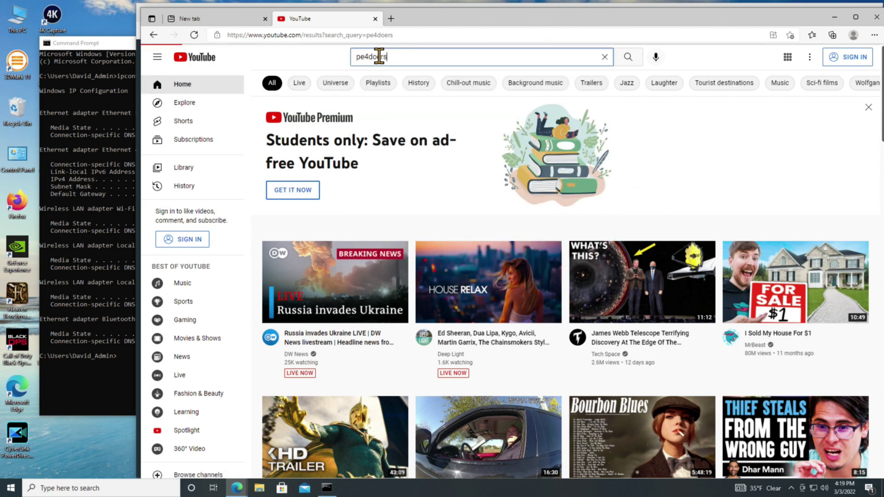
{"action": "left_click", "coordinate": [391, 111]}
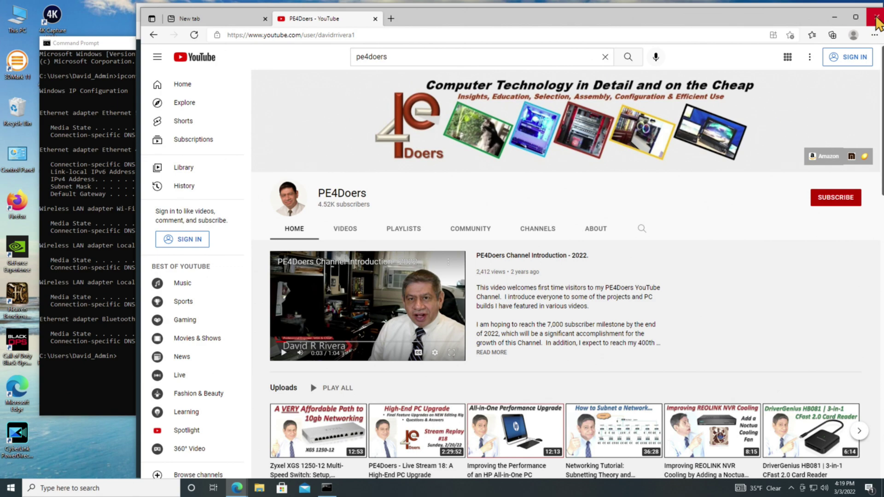
{"action": "left_click", "coordinate": [878, 18]}
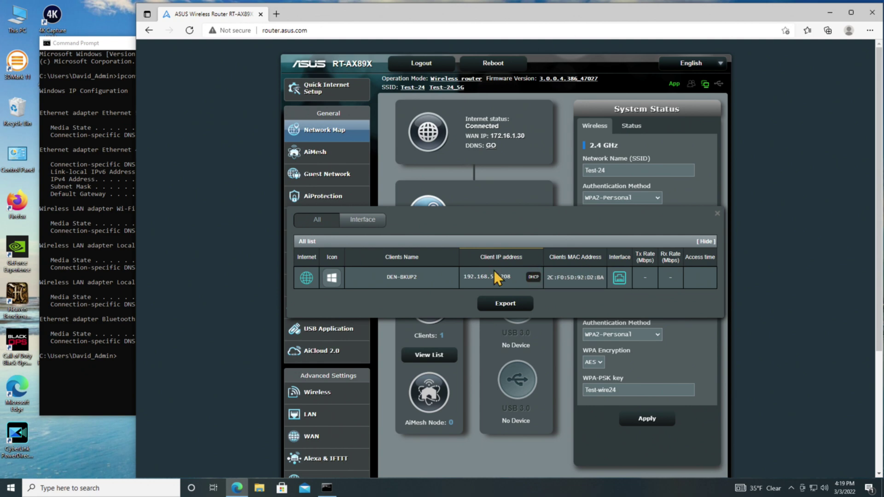
Scroll down the router's client list page.
{"action": "scroll", "coordinate": [332, 363], "scroll_direction": "down", "scroll_amount": 3}
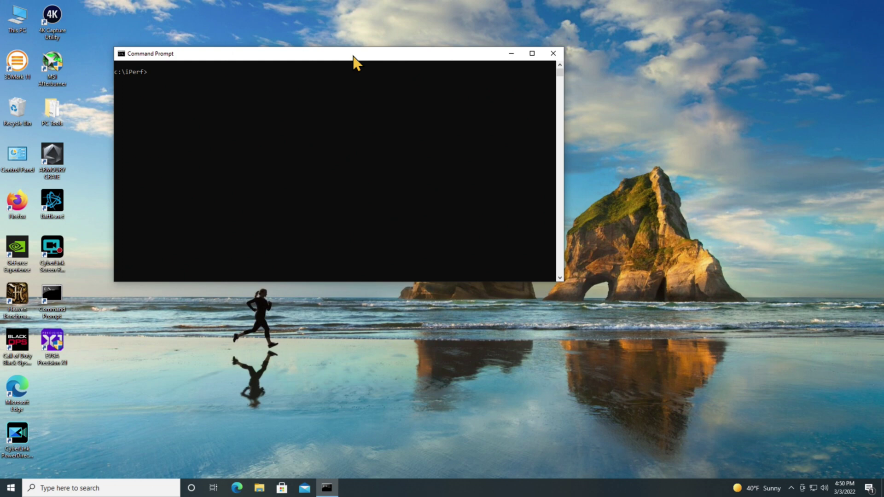
Run iperf3 -c 172.16.1.205, measuring about 935 Mbits/sec.
{"action": "type", "text": "iperf3 -c 172.16.1.205"}
{"action": "key", "text": "Return"}
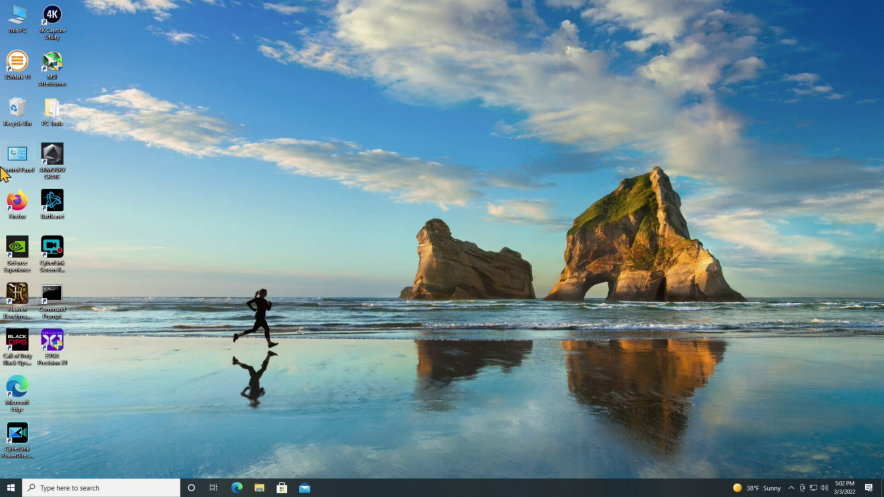
From c:\iperf in Command Prompt, run iperf3 -c 172.16.1.205 twice (about 608 and 636 Mbits/sec).
{"action": "double_click", "coordinate": [52, 301]}
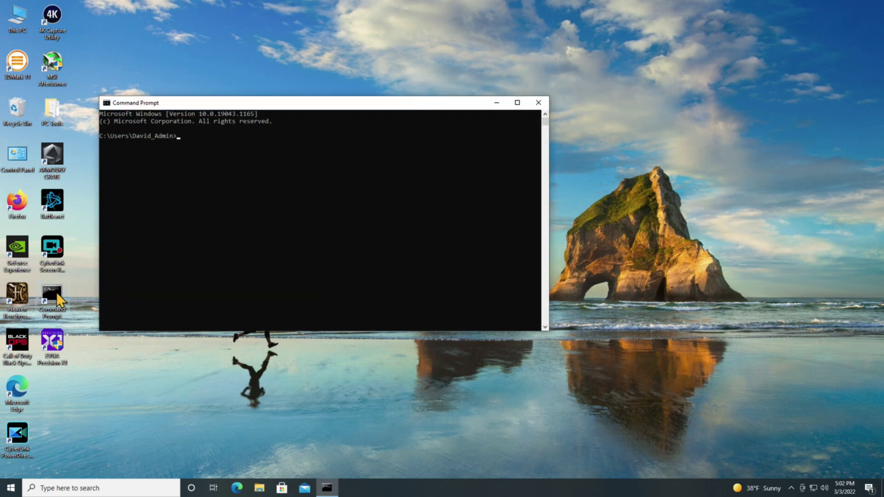
{"action": "type", "text": "cd c:\\iperf"}
{"action": "key", "text": "Return"}
{"action": "type", "text": "iperf3 -c 172.16.1.205"}
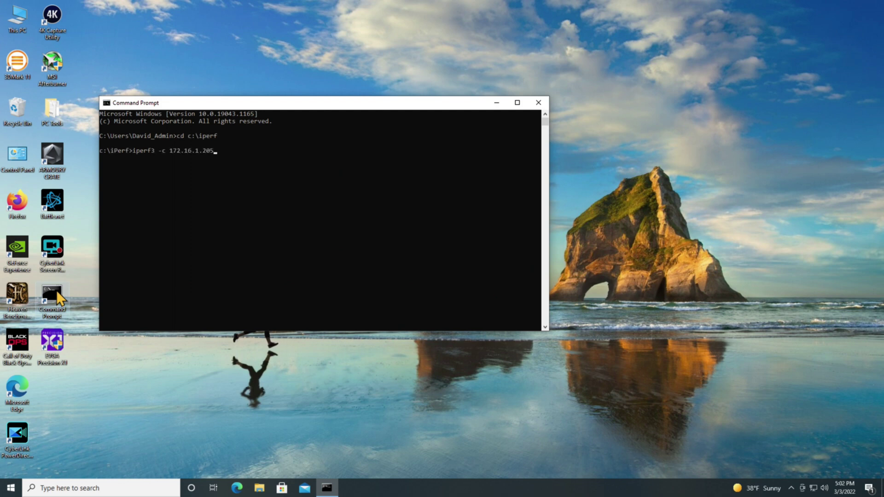
{"action": "key", "text": "Return"}
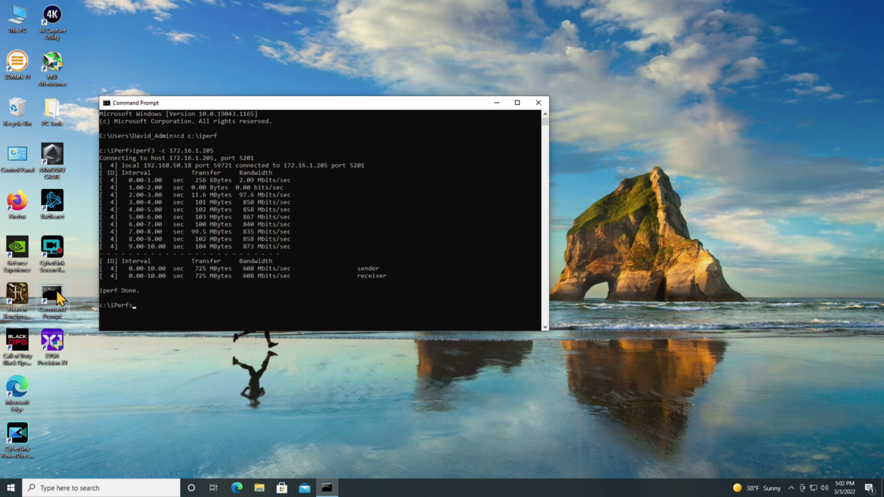
{"action": "key", "text": "Up"}
{"action": "key", "text": "Return"}
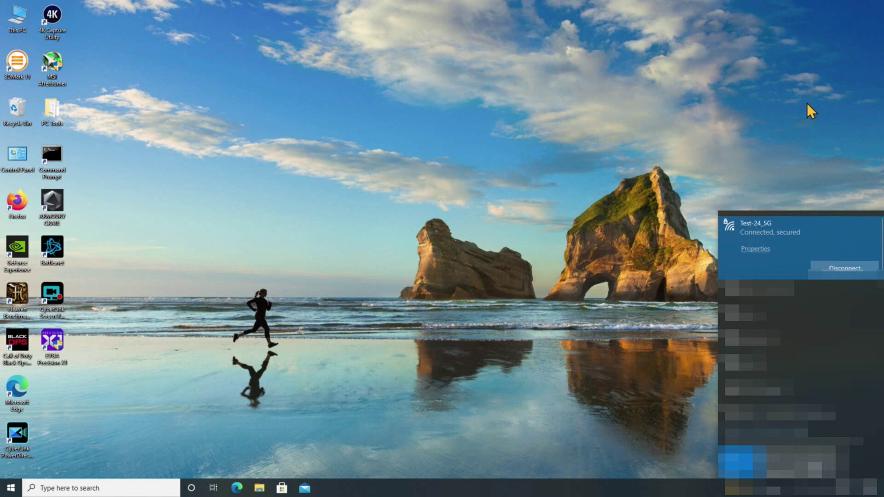
Close the Wi-Fi network list to return to the bare desktop.
{"action": "left_click", "coordinate": [811, 112]}
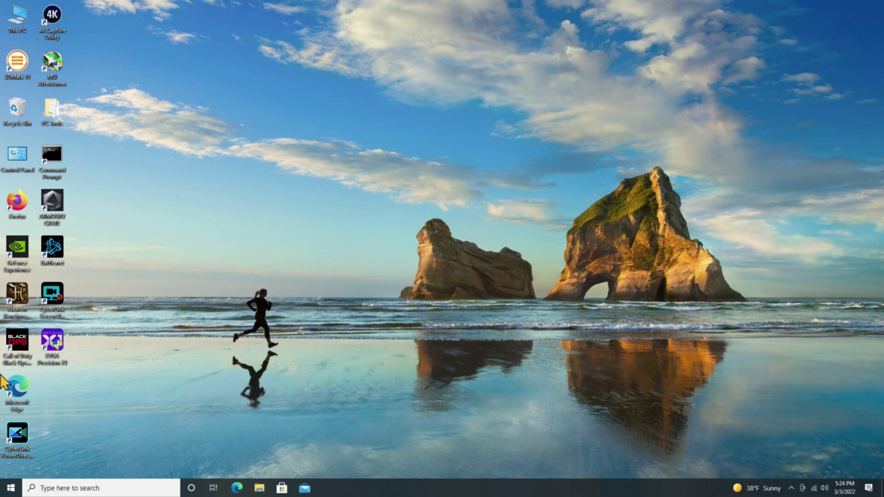